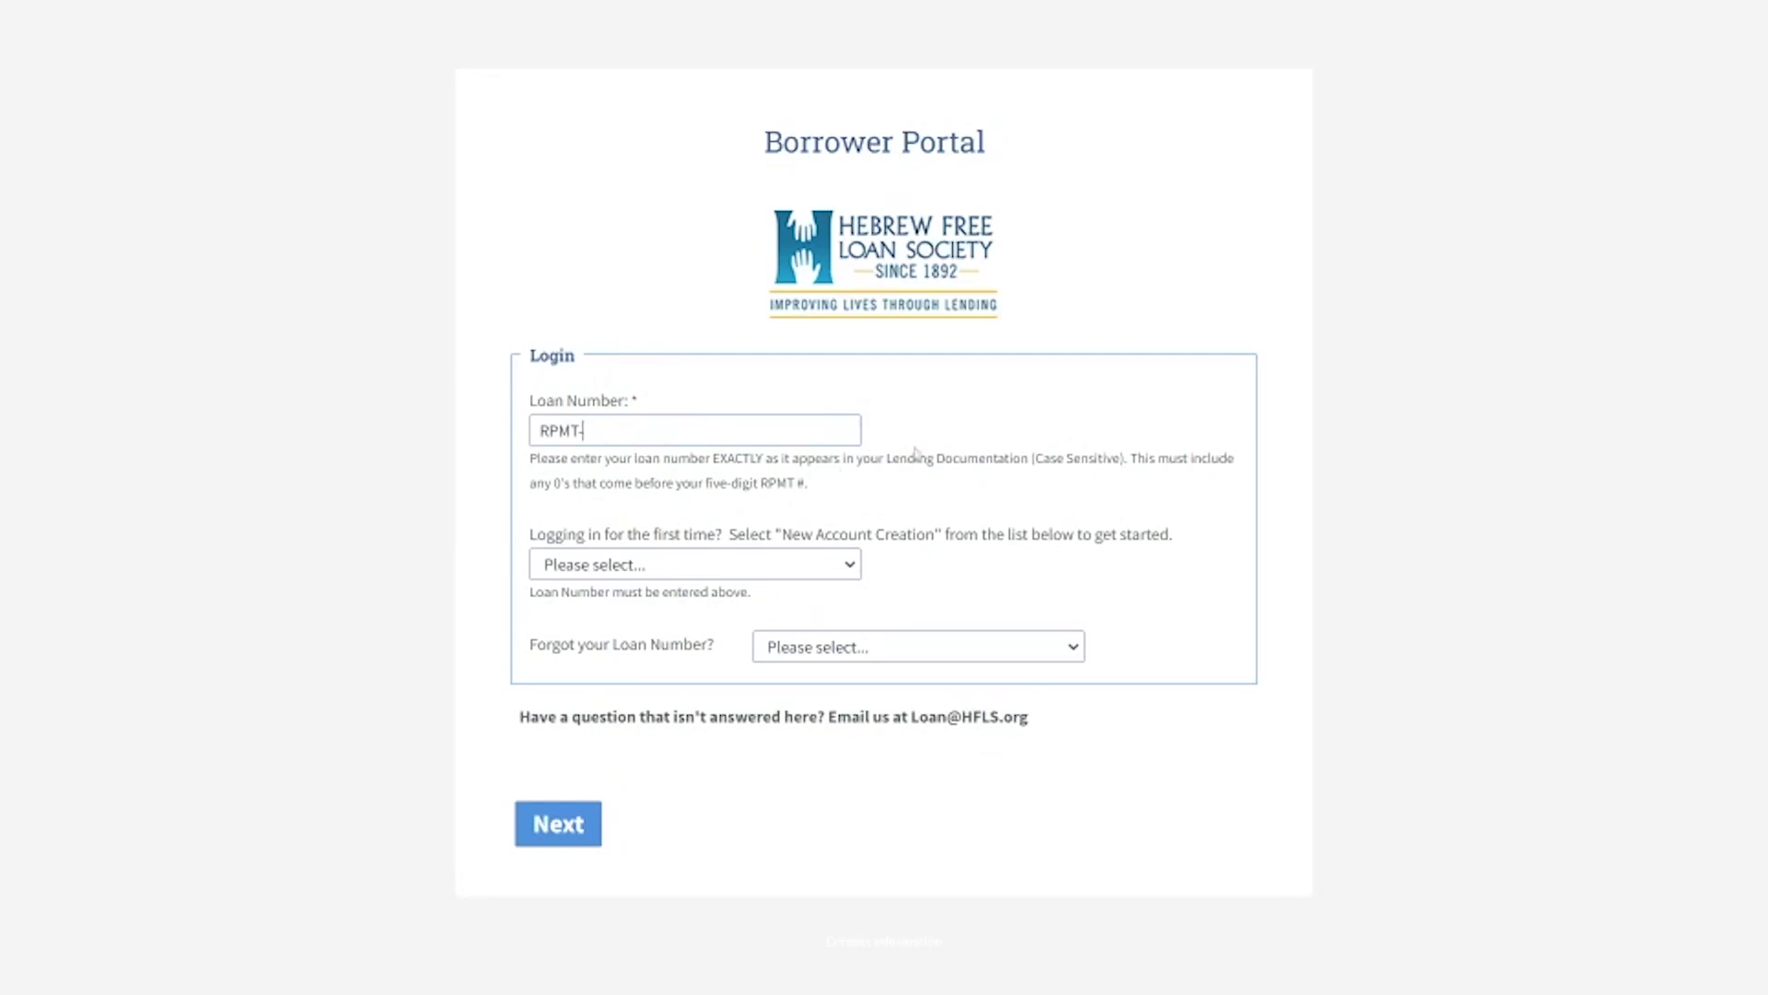
- Paste the rest of the loan number into the Loan Number field and expand the first-time login options
left_click(723, 570)
- Choose New Account Creation, enter the contact's e-mail address, and submit the login form
left_click(704, 620)
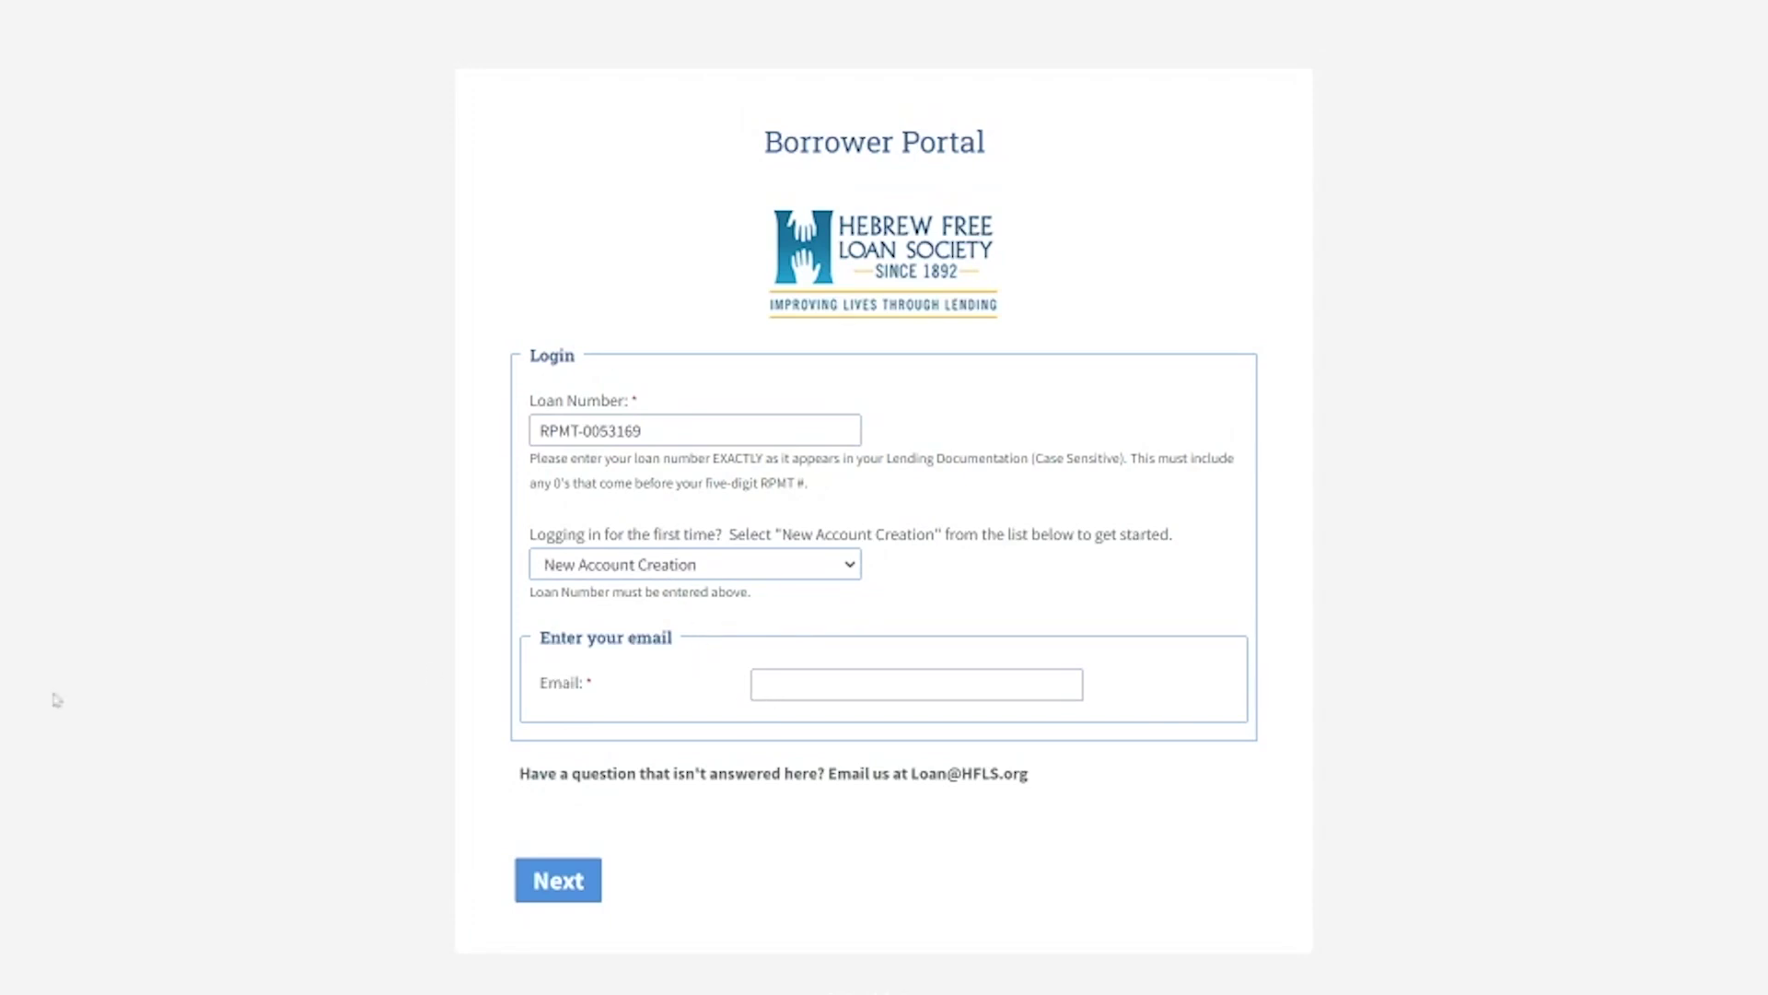
left_click(783, 689)
left_click(576, 886)
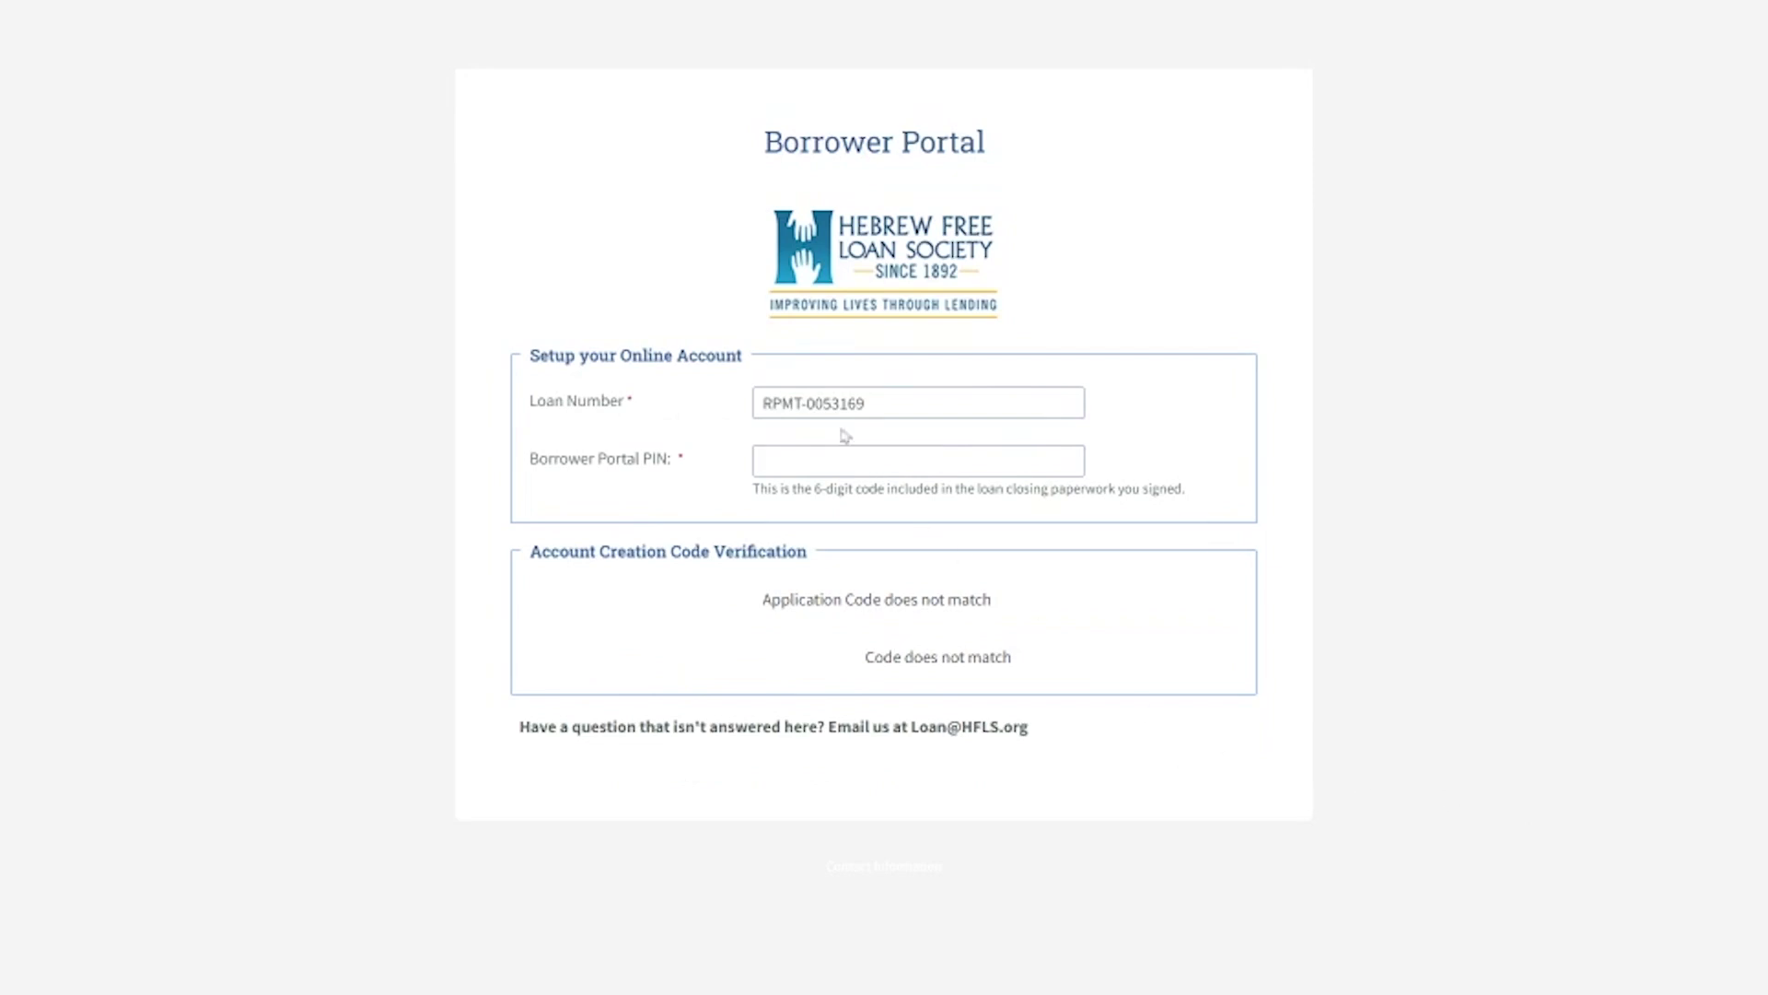
- Enter the six-digit Borrower Portal PIN in the account setup form
left_click(808, 461)
left_click(801, 454)
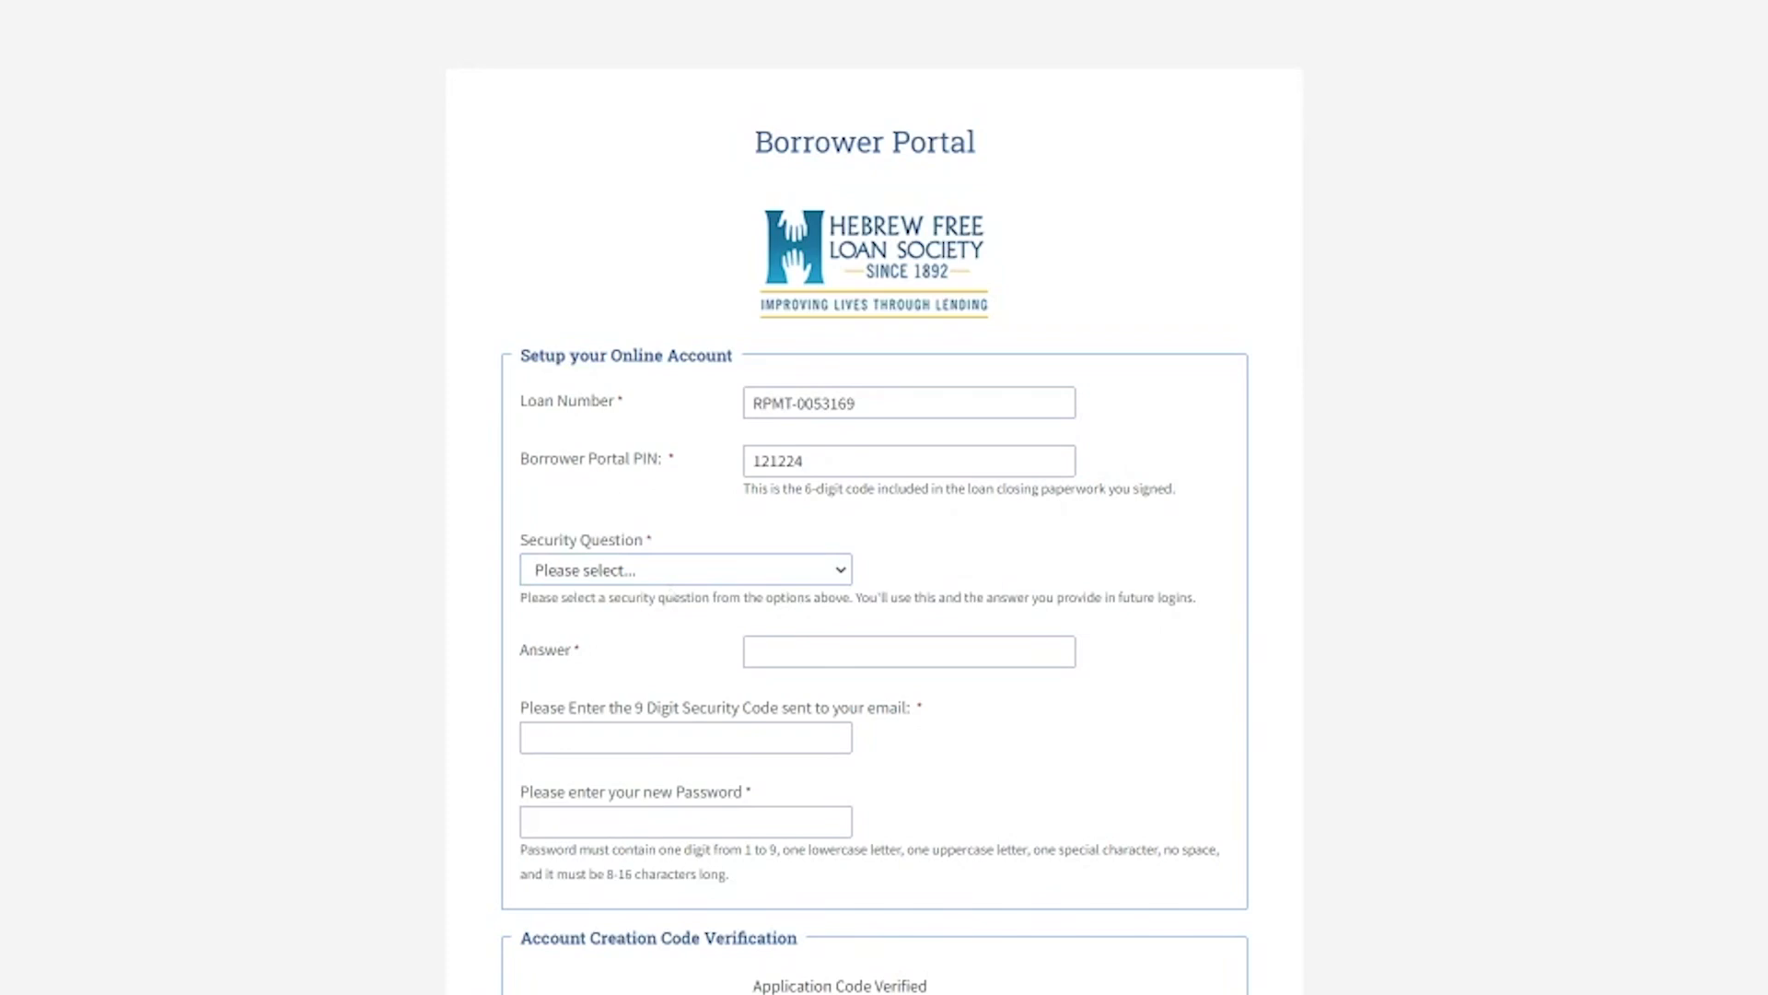
- Choose the favourite stuffed animal security question and type its answer
left_click(789, 655)
left_click(797, 653)
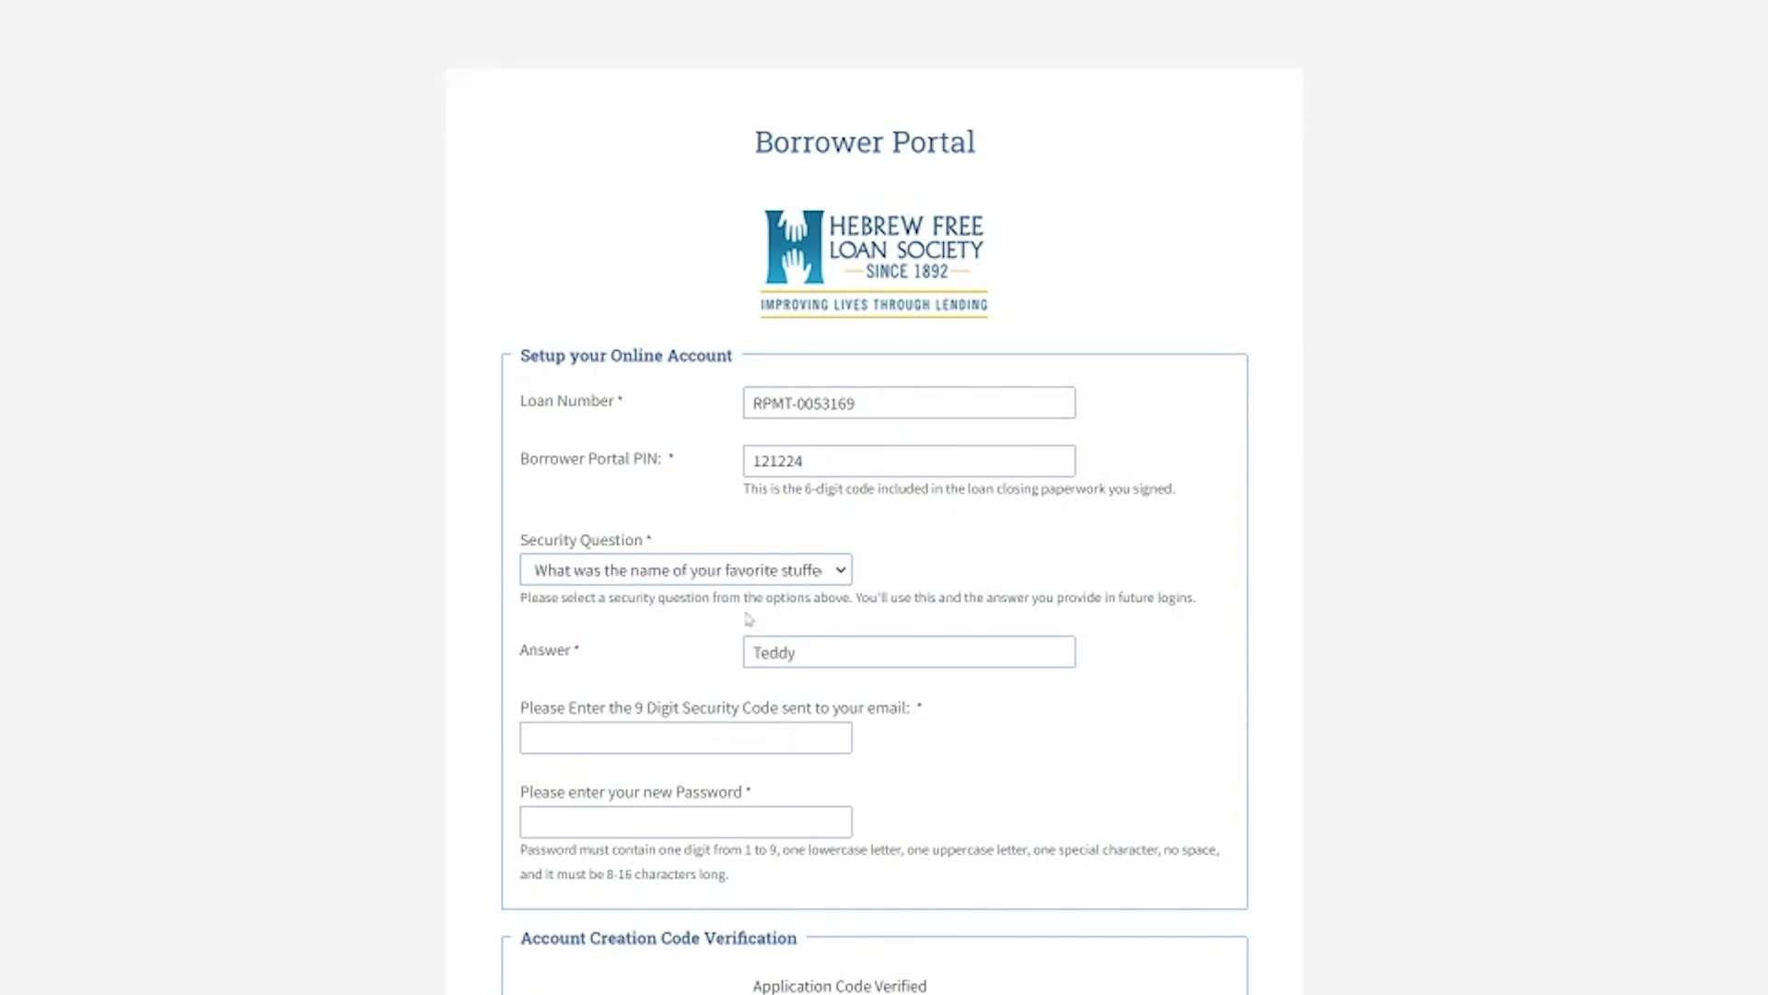
left_click(642, 744)
- Paste the emailed nine-digit security code and the new account password
left_click(643, 741)
key("ctrl+v")
left_click(570, 823)
key("ctrl+v")
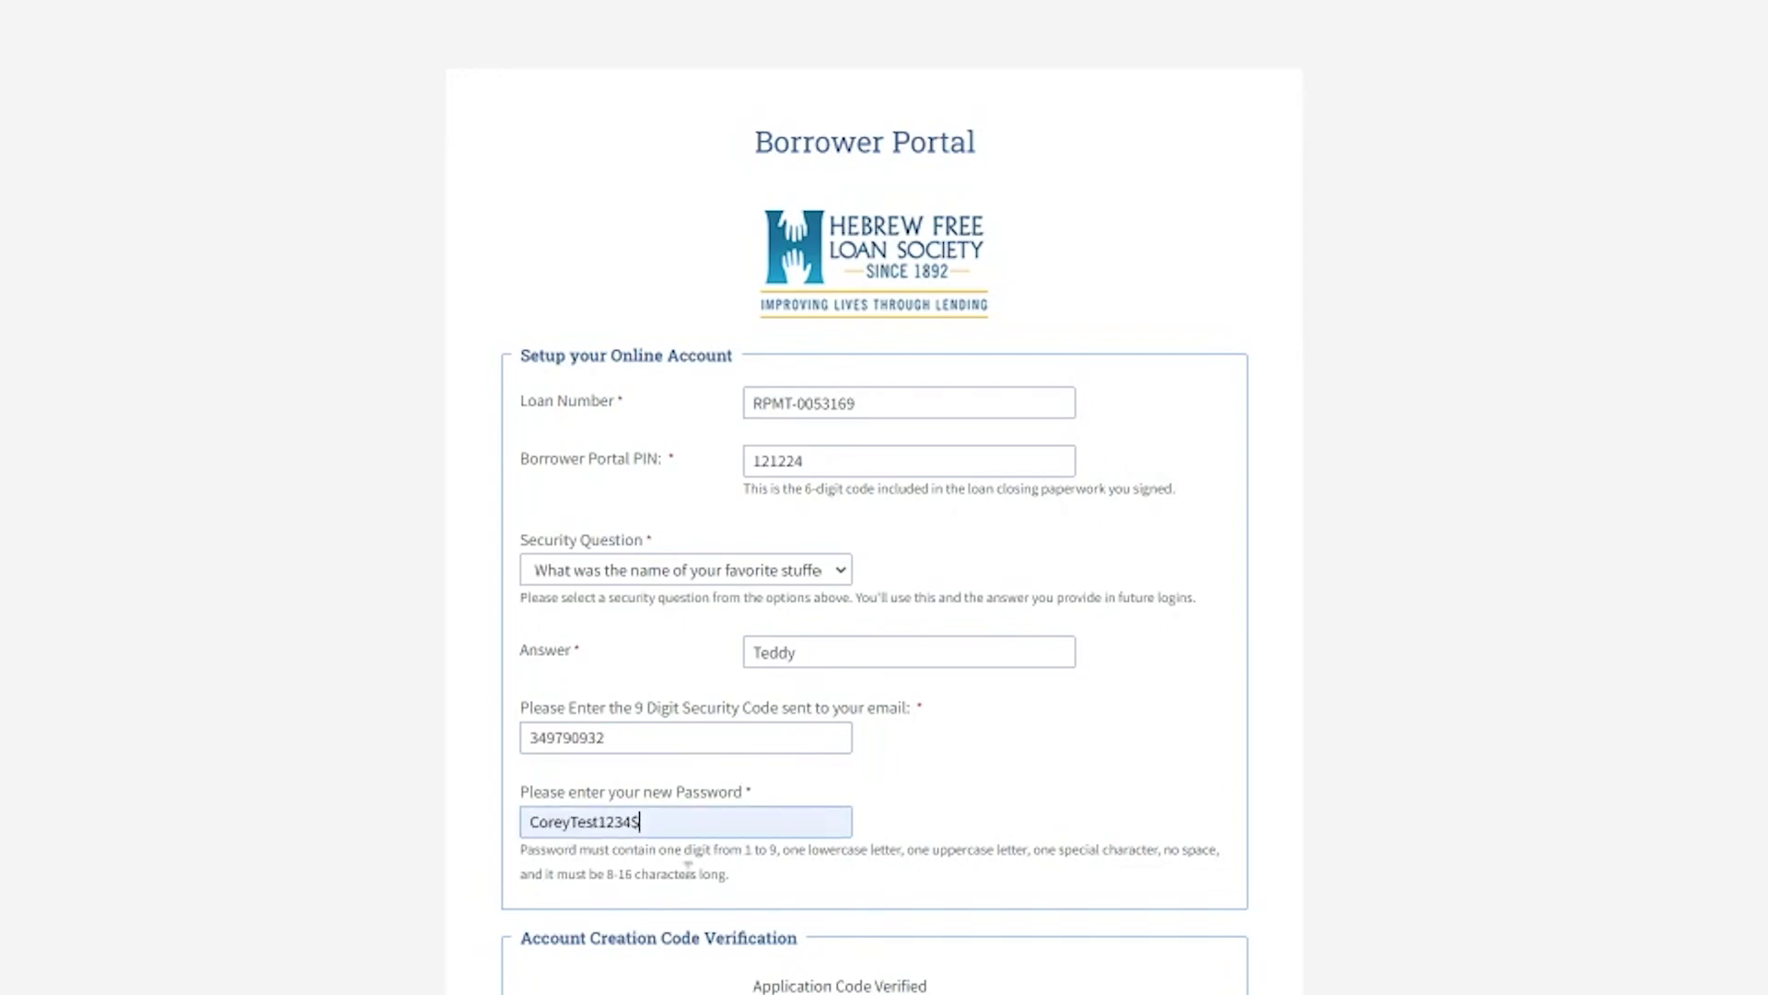
- Review the Loan Information page's balances and modification details, then tick Request a Loan History
scroll(928, 900, "down", 2)
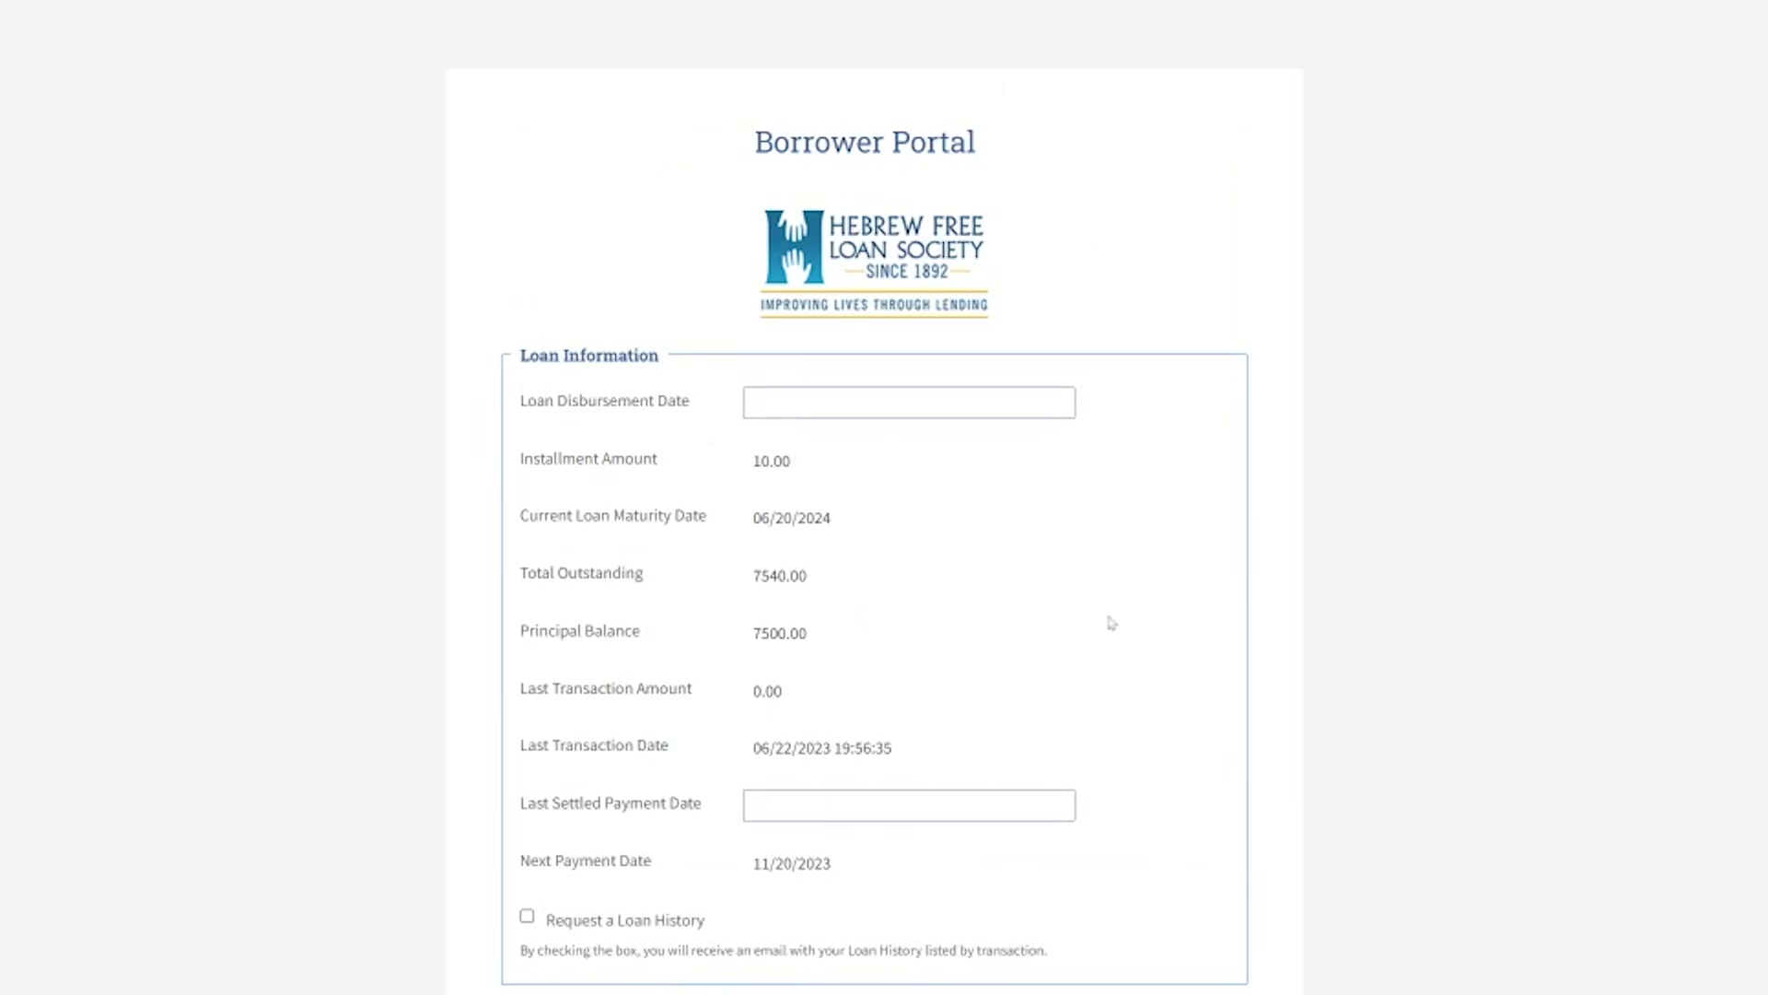
scroll(1112, 623, "down", 1)
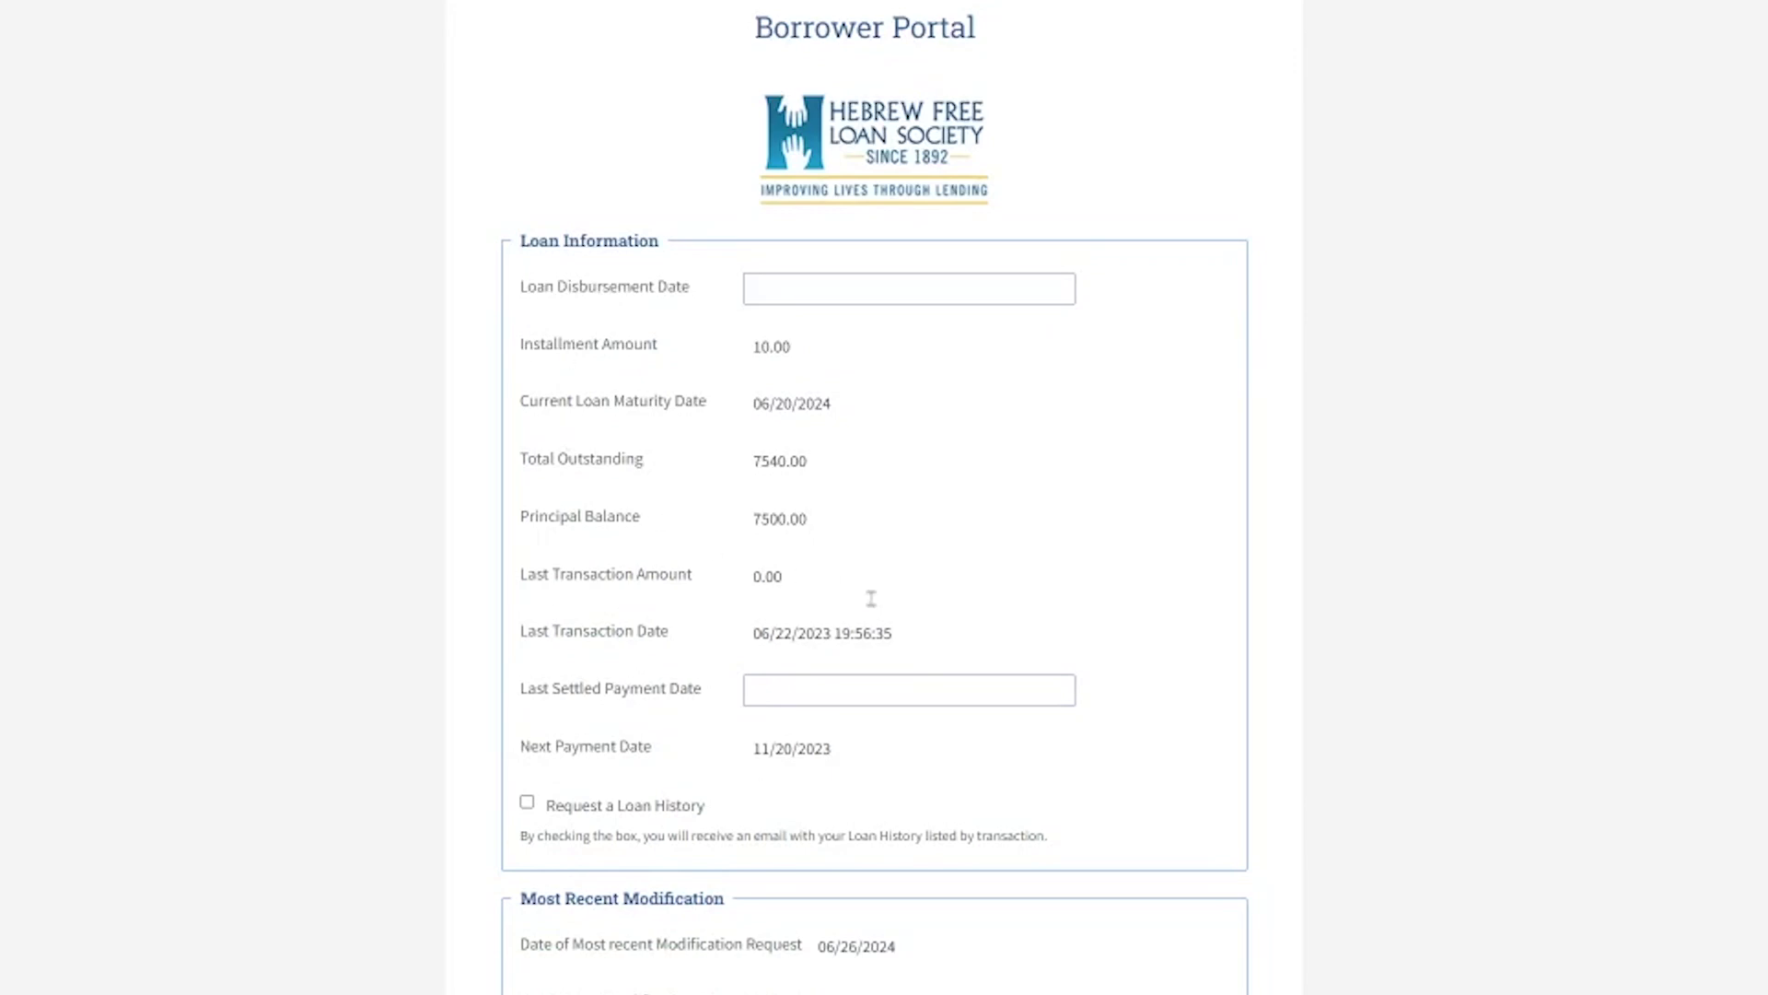
scroll(921, 663, "down", 1)
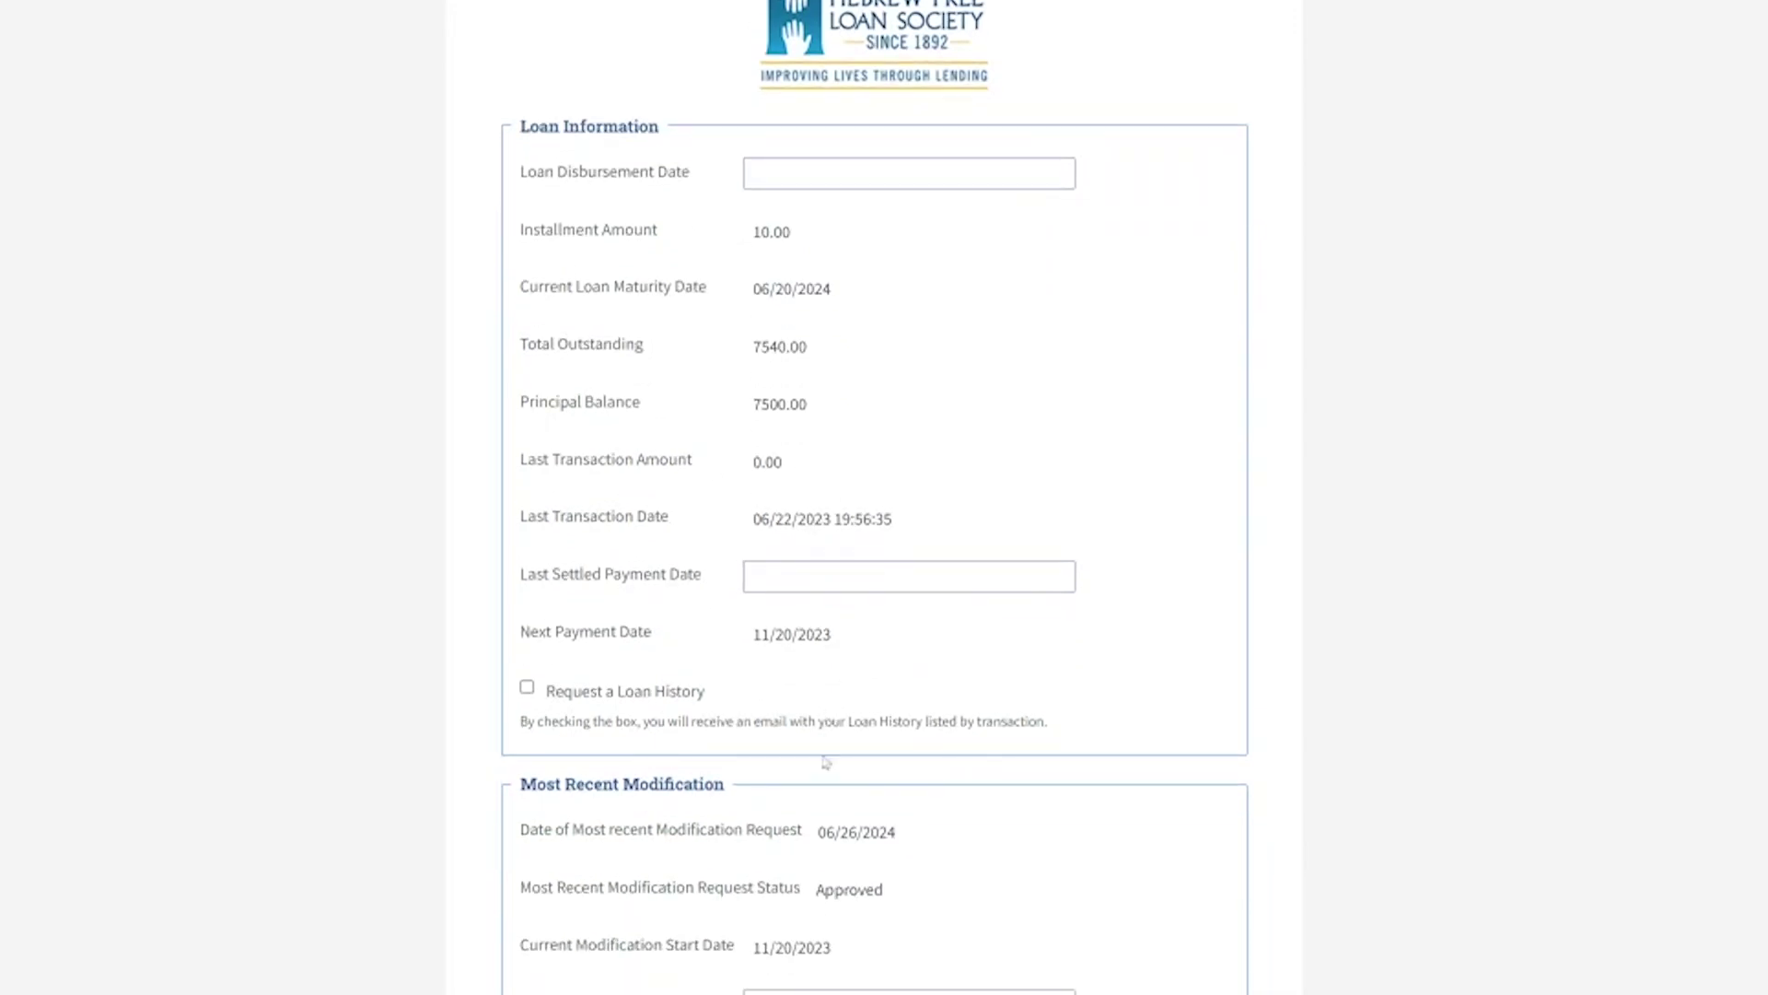
scroll(822, 766, "down", 1)
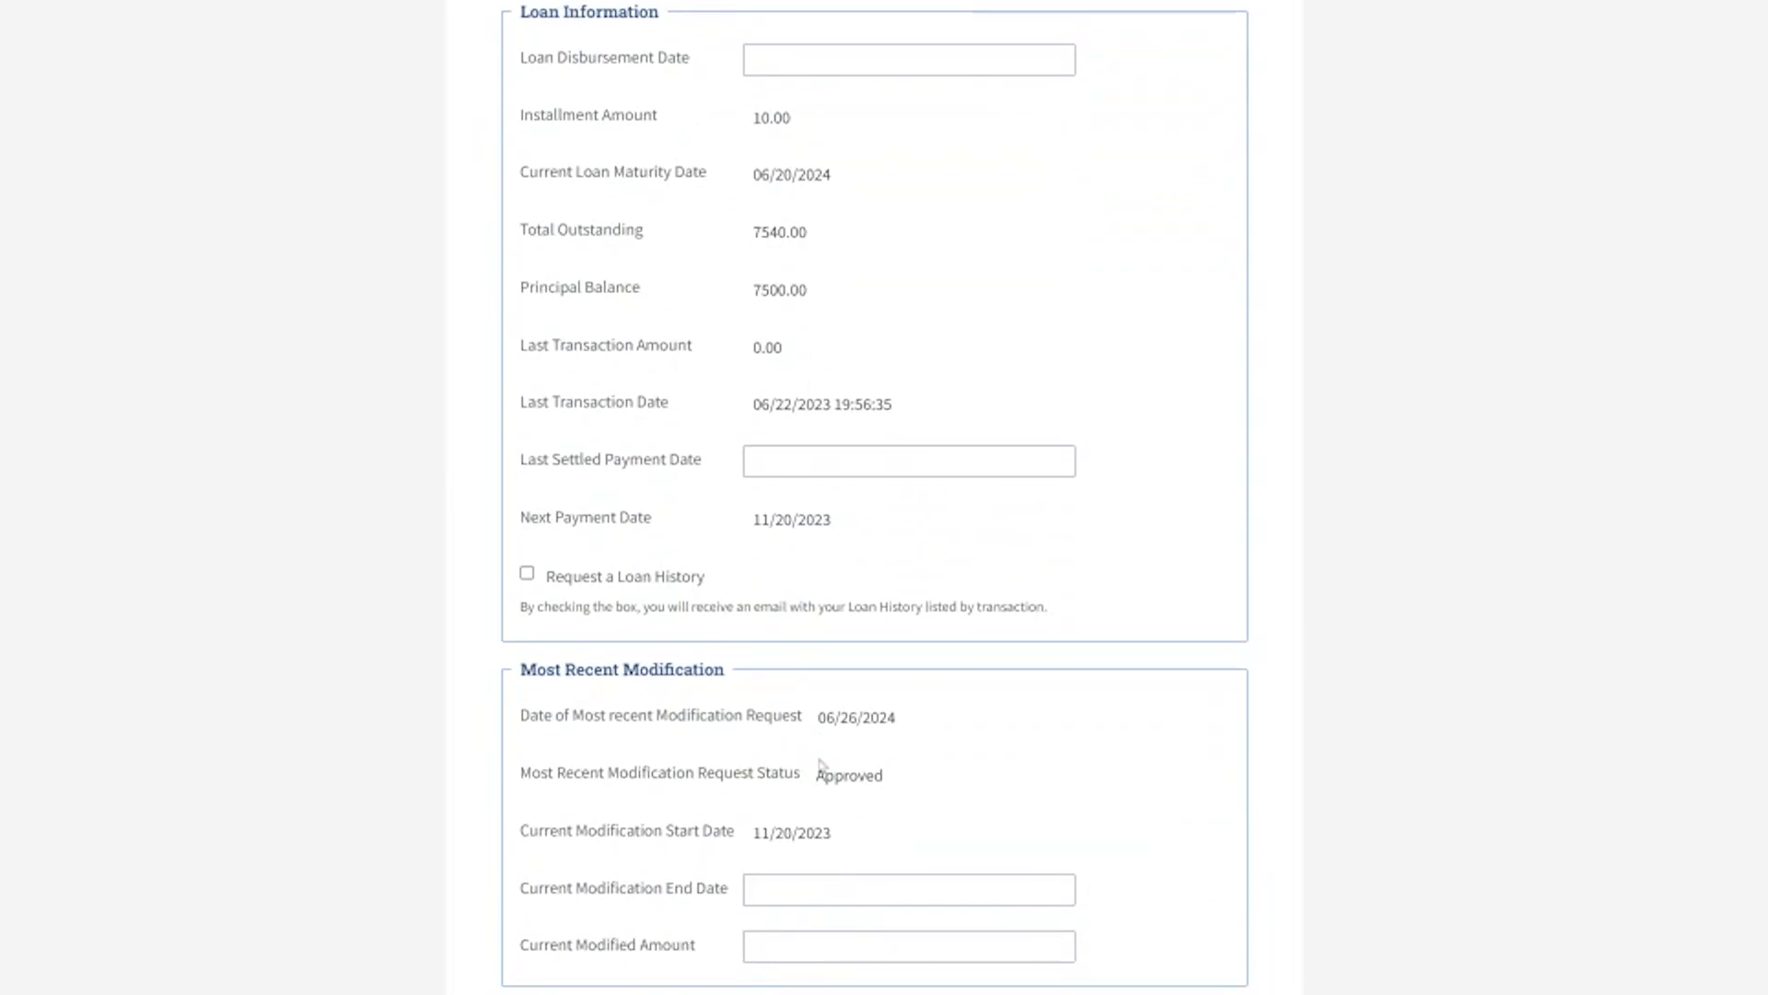
left_click(527, 576)
- In Available Actions, choose Upload a requested document
scroll(1109, 683, "down", 2)
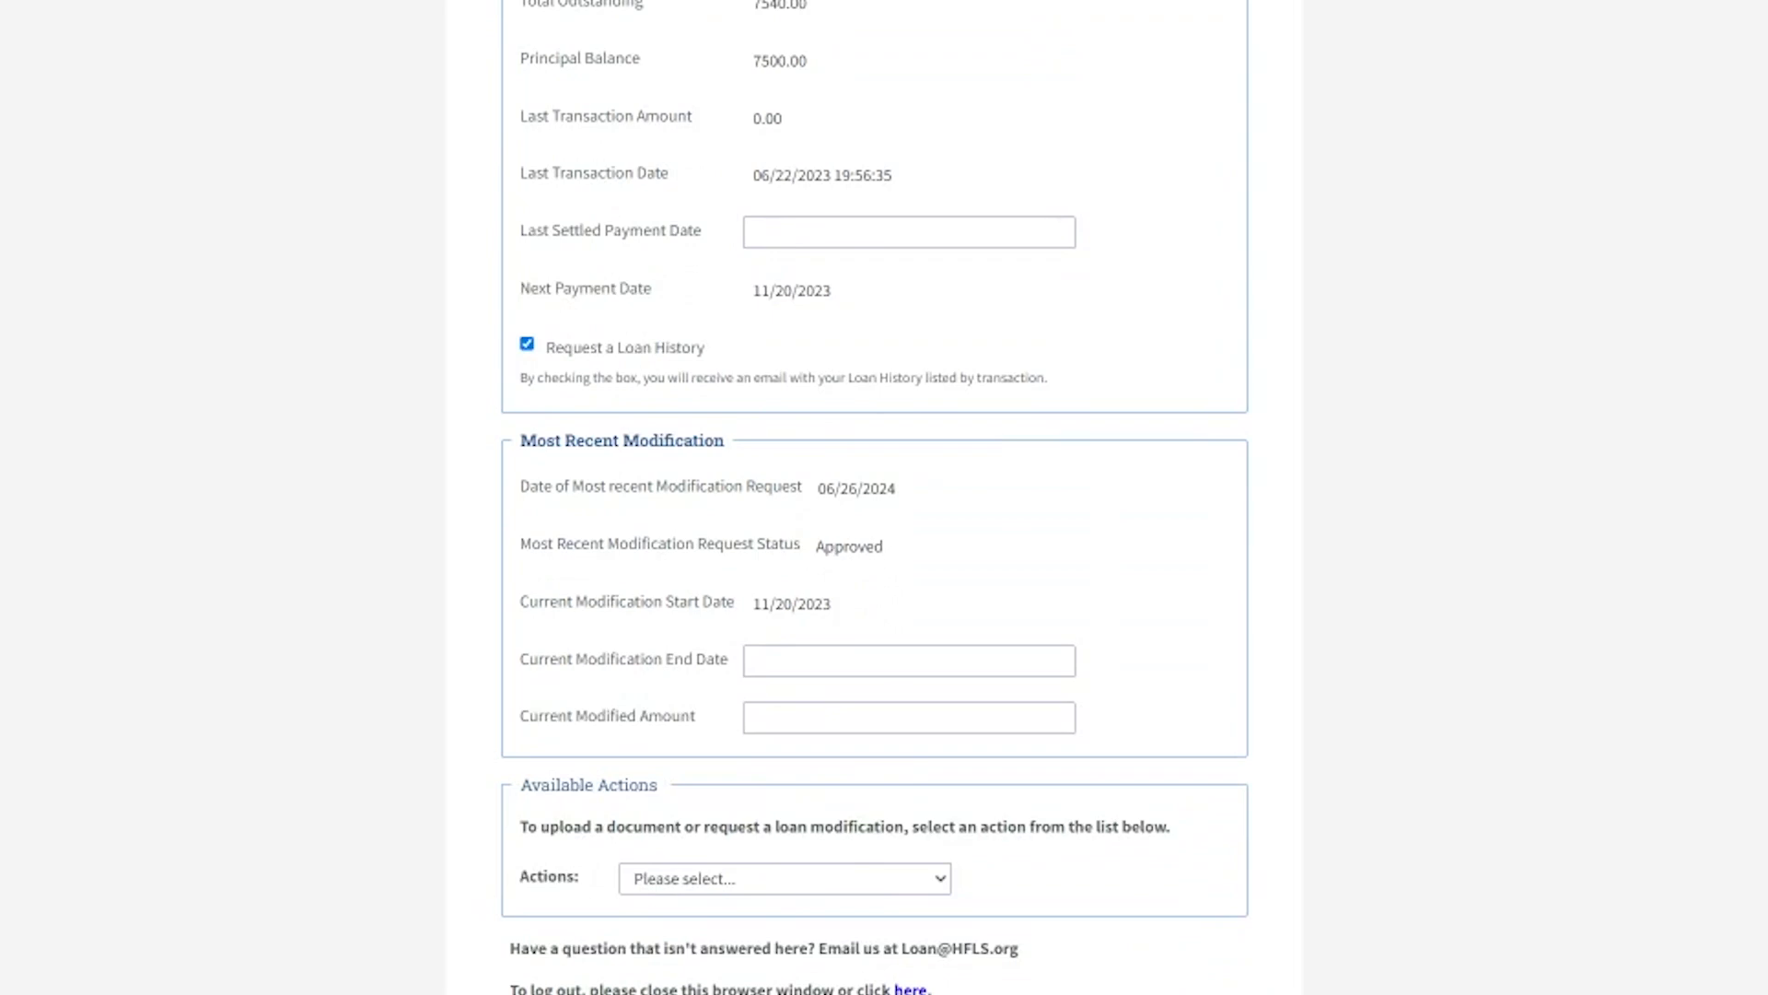
scroll(611, 479, "down", 1)
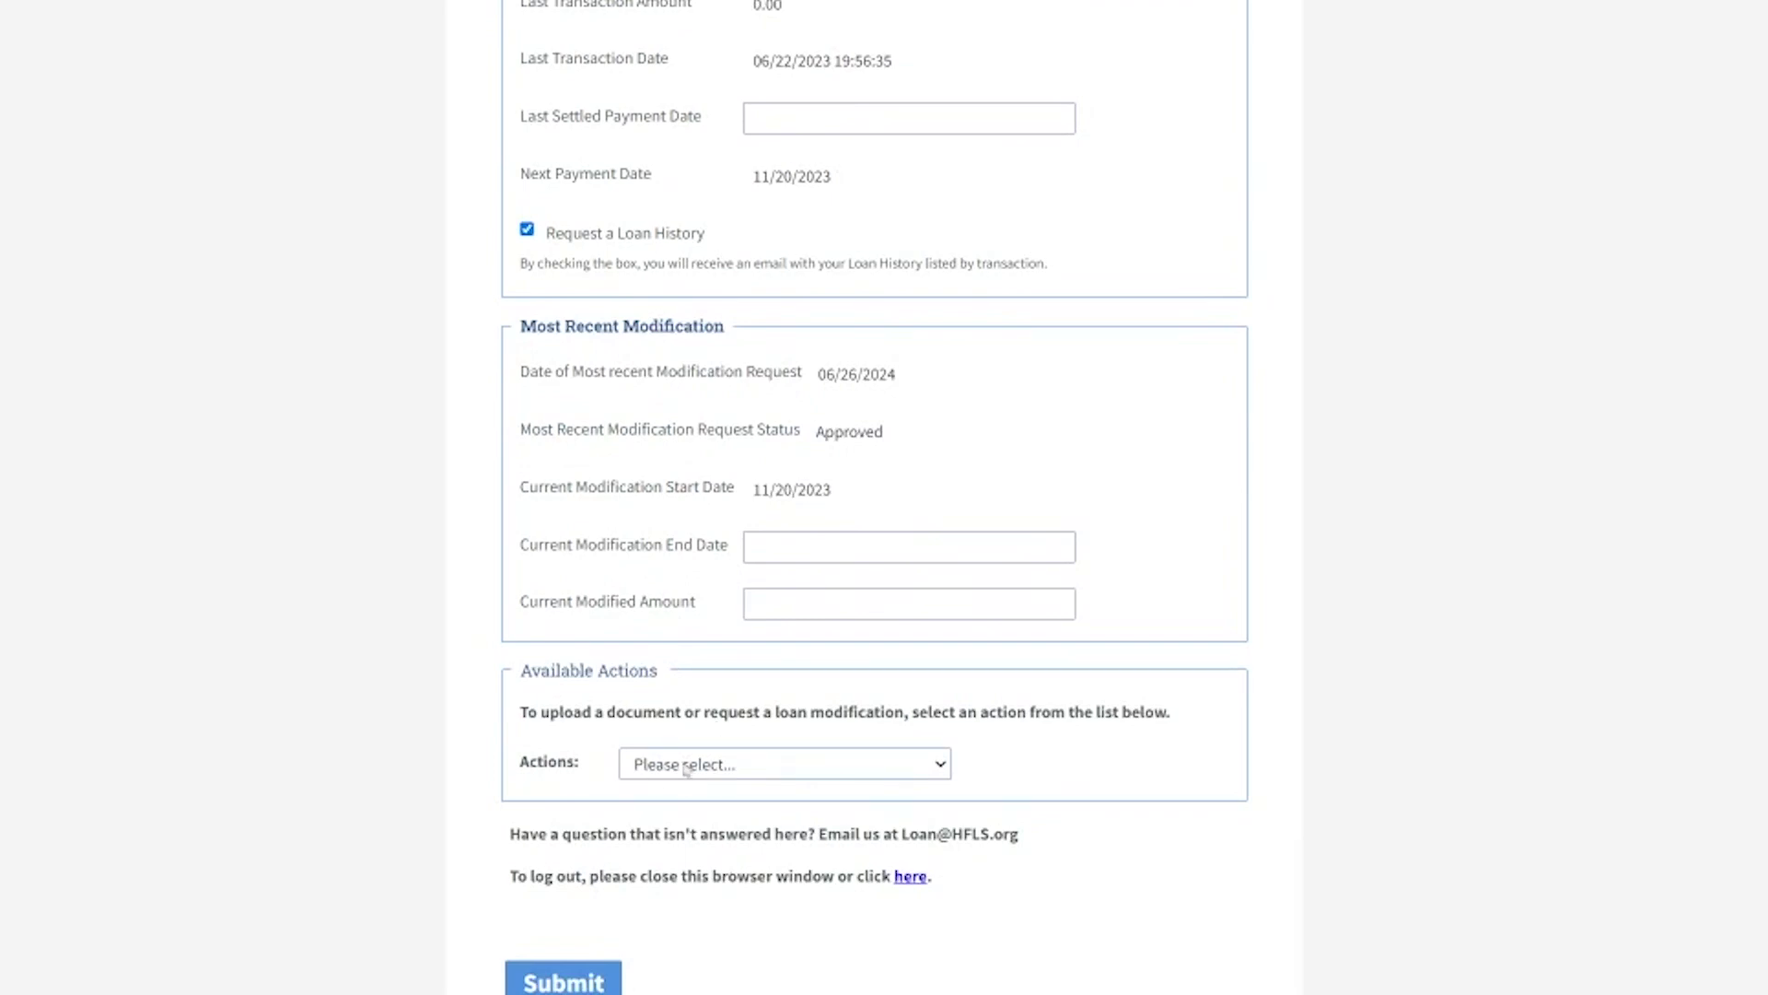
left_click(691, 788)
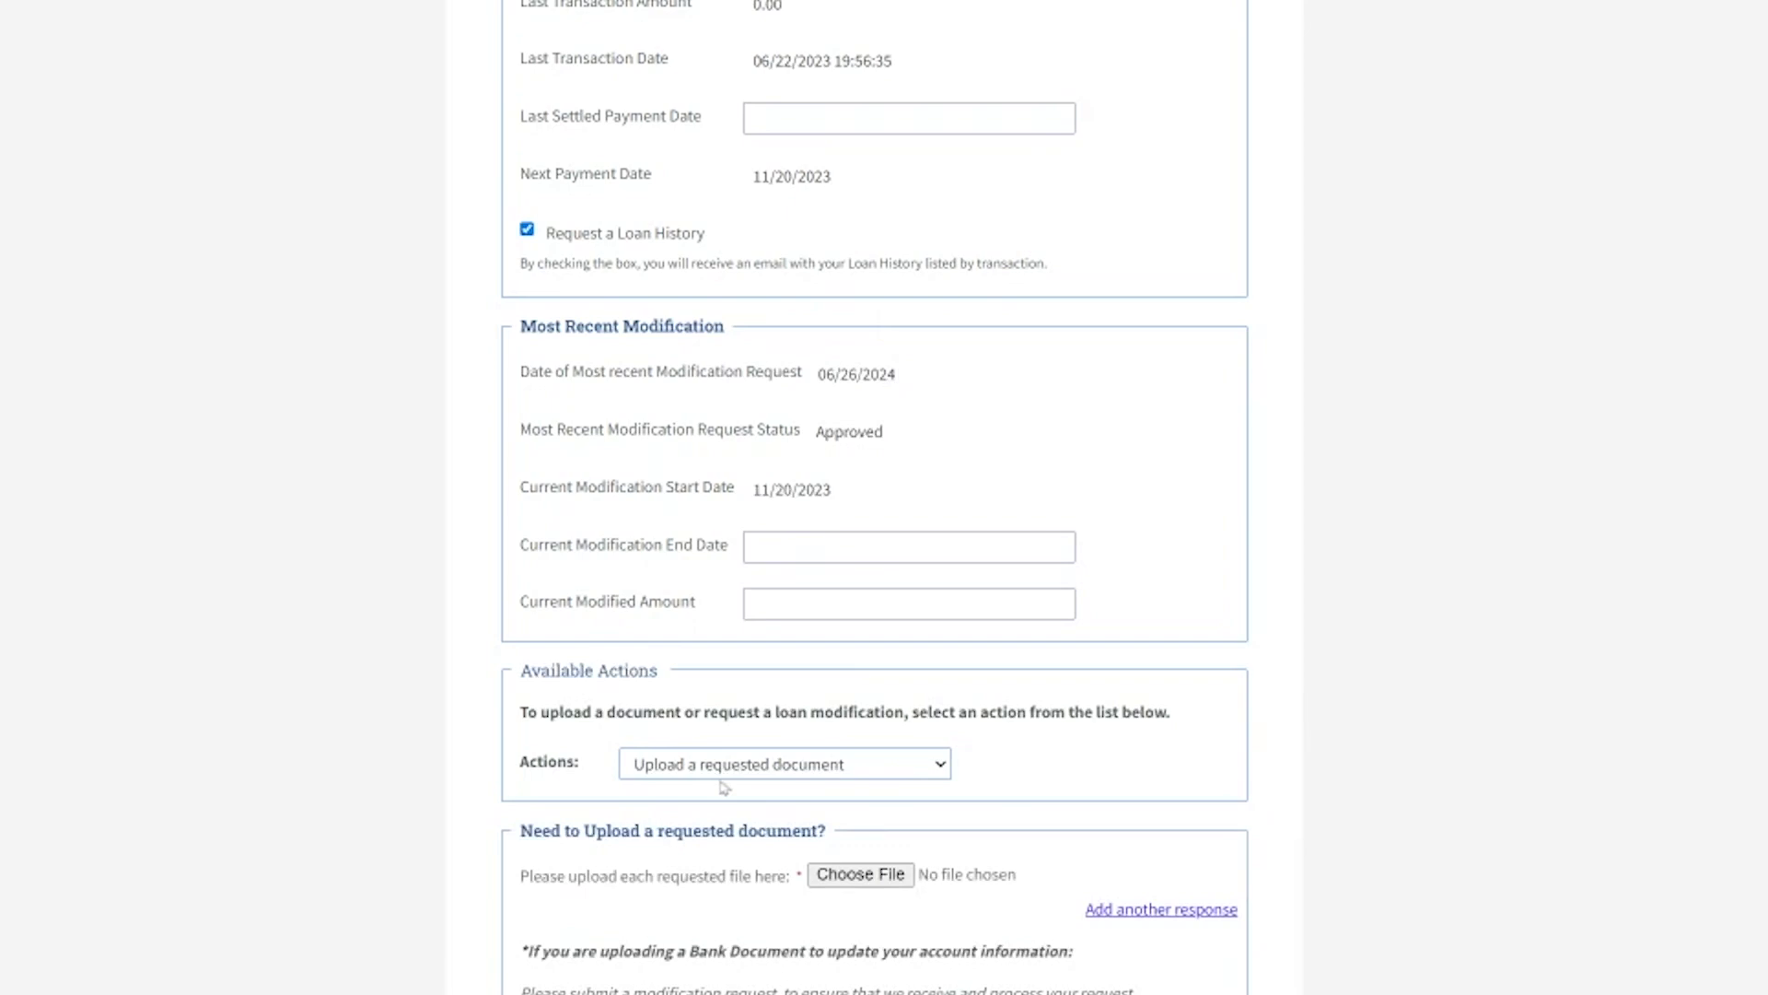
- Review the Request a loan modification form, then select Make a payment via Zelle
key("Down")
scroll(953, 824, "down", 7)
scroll(953, 825, "down", 4)
scroll(954, 825, "up", 5)
scroll(953, 824, "up", 2)
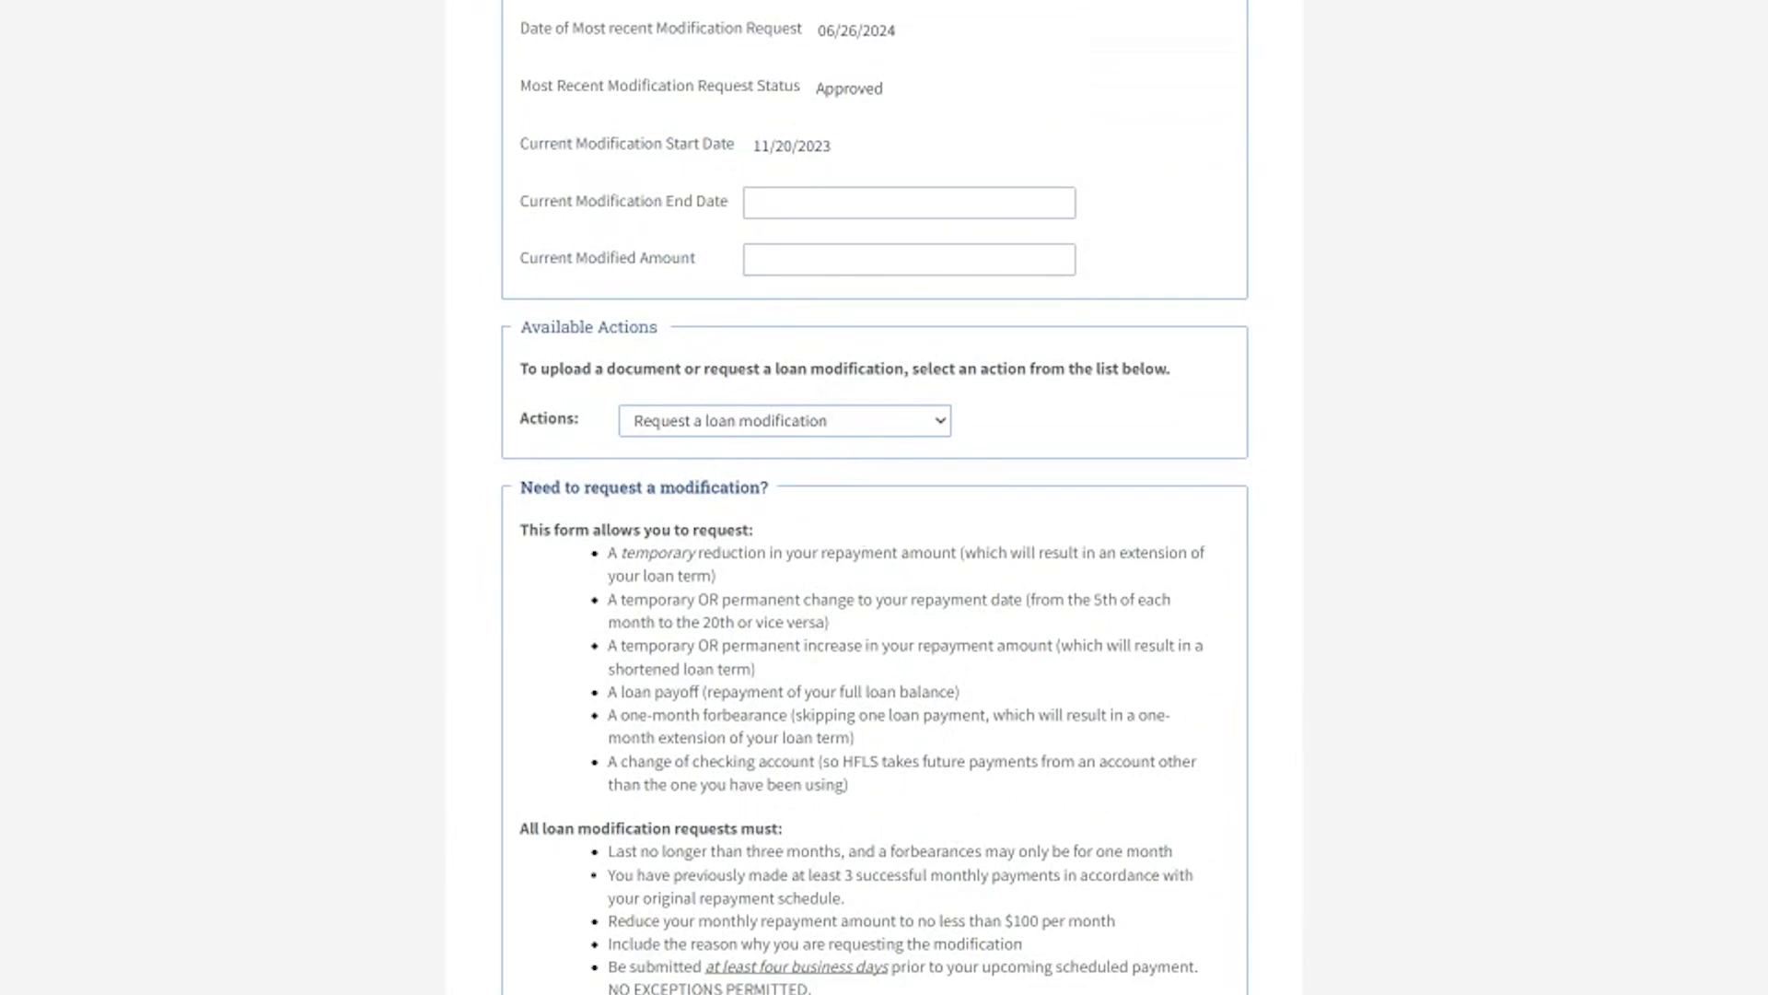
left_click(757, 540)
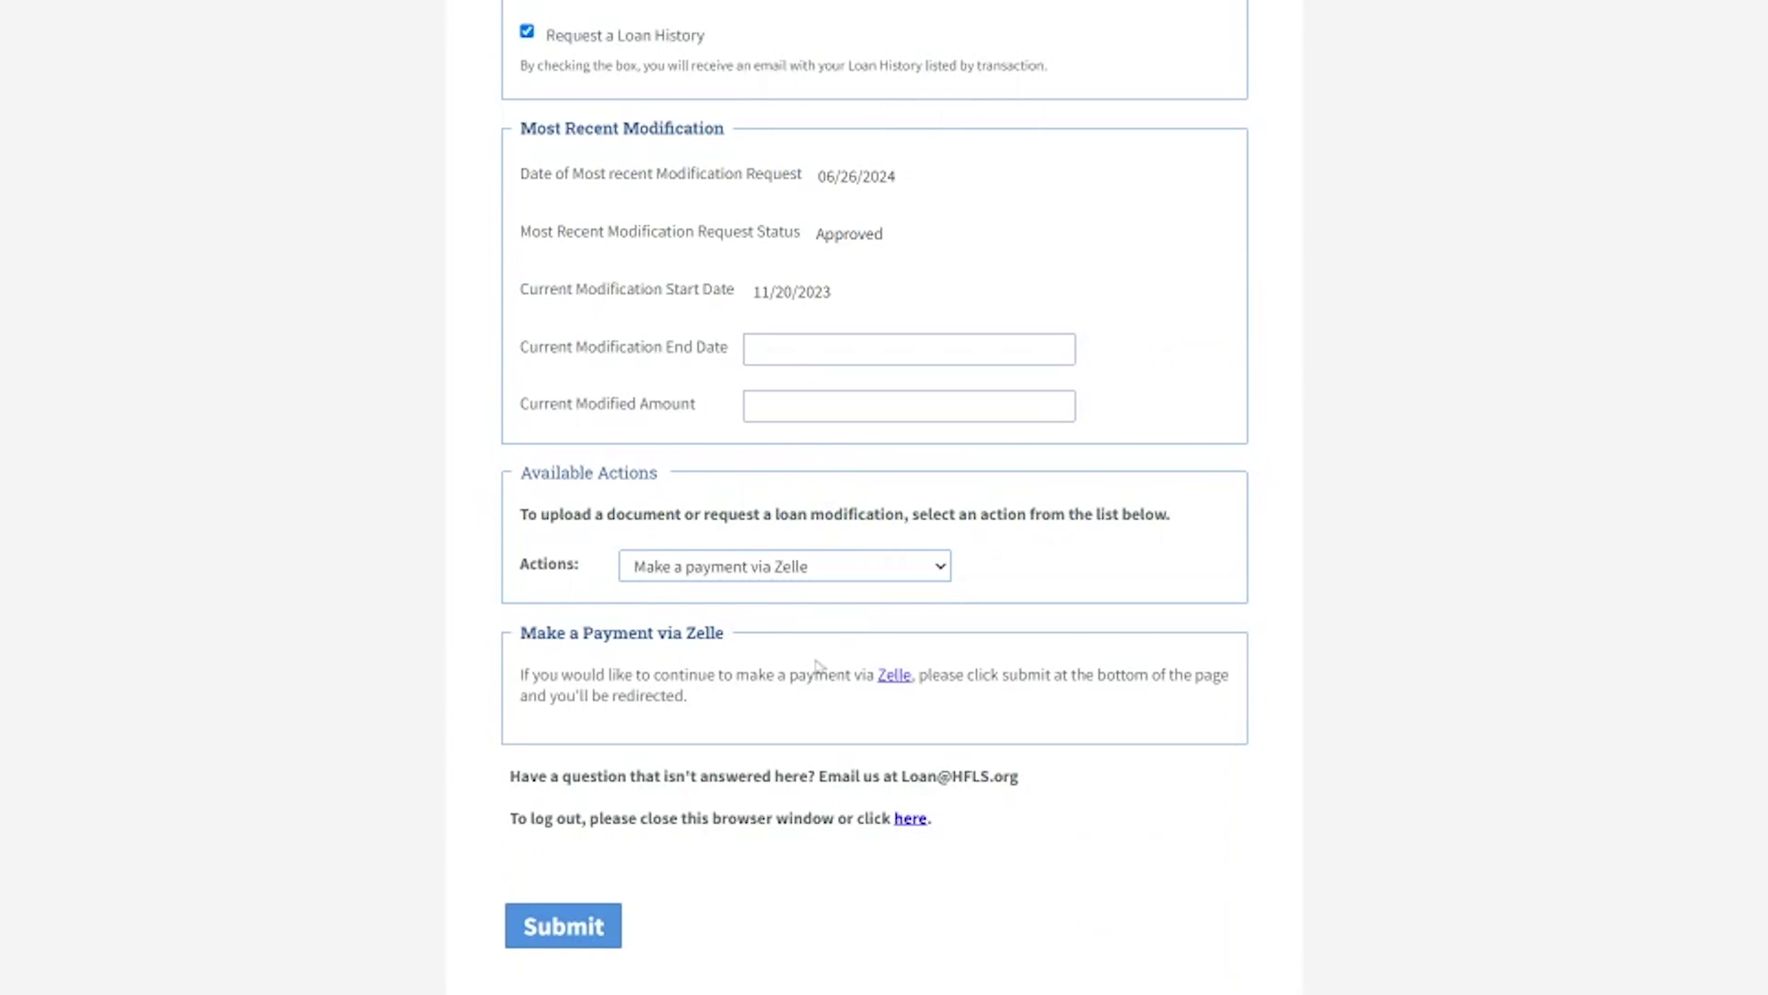